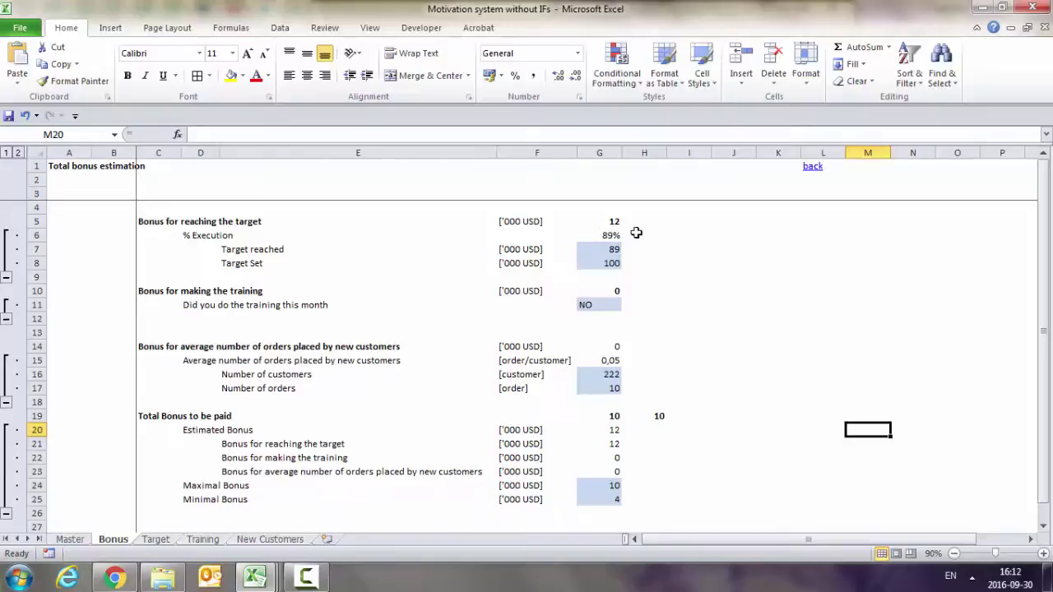
# Review the nested IF target bonus formula and the Target and Training bonus tables.
pyautogui.click(614, 222)
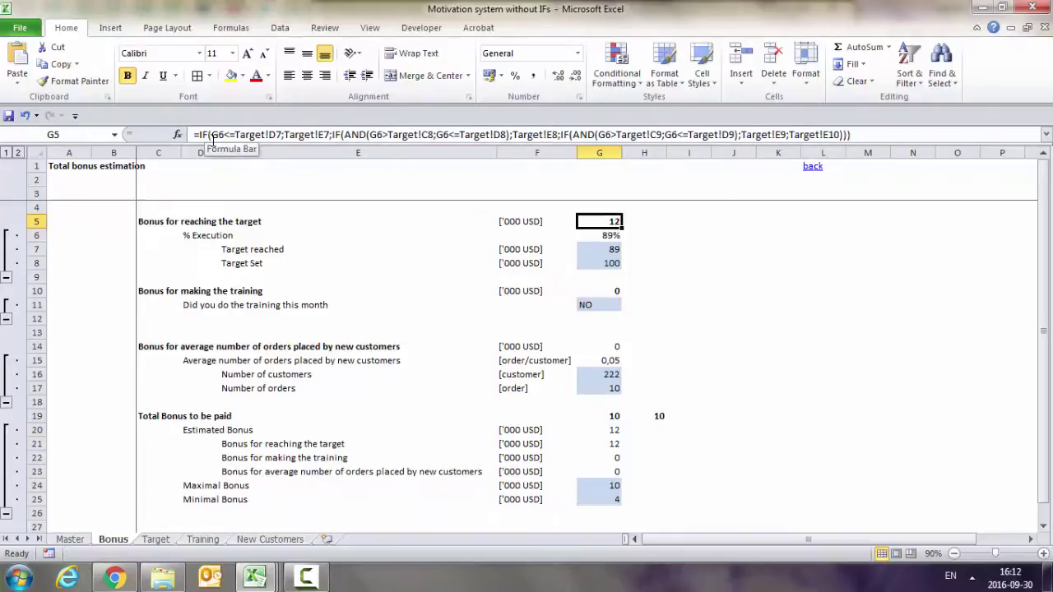
pyautogui.click(165, 542)
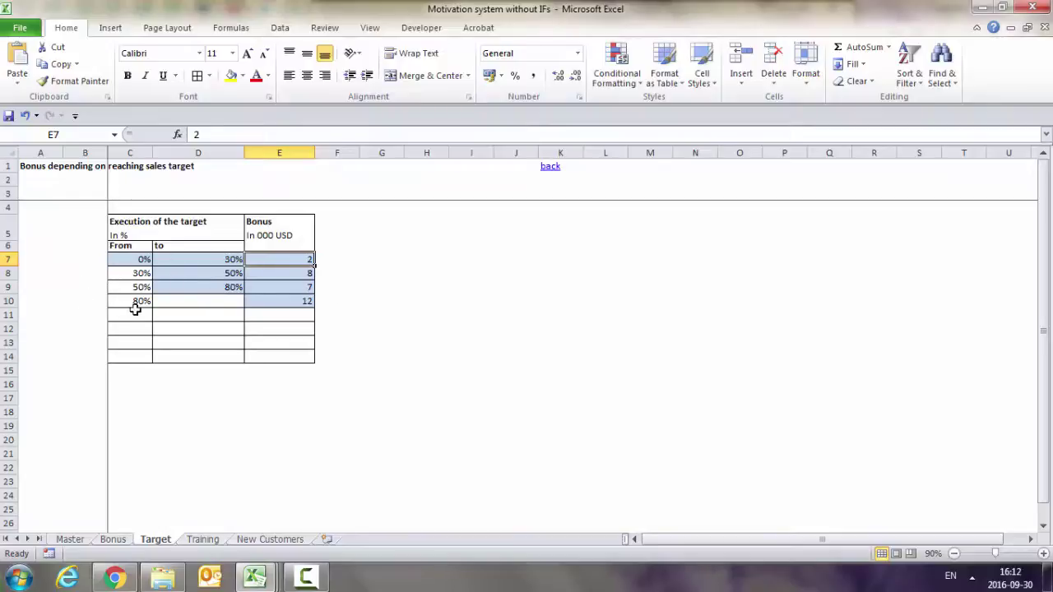
pyautogui.click(113, 540)
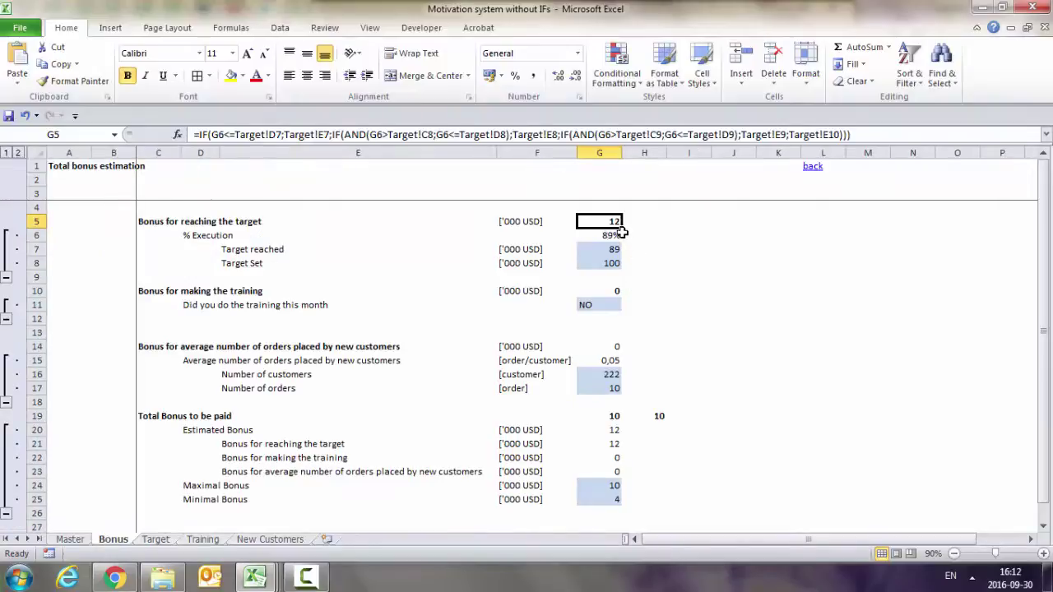
pyautogui.click(190, 540)
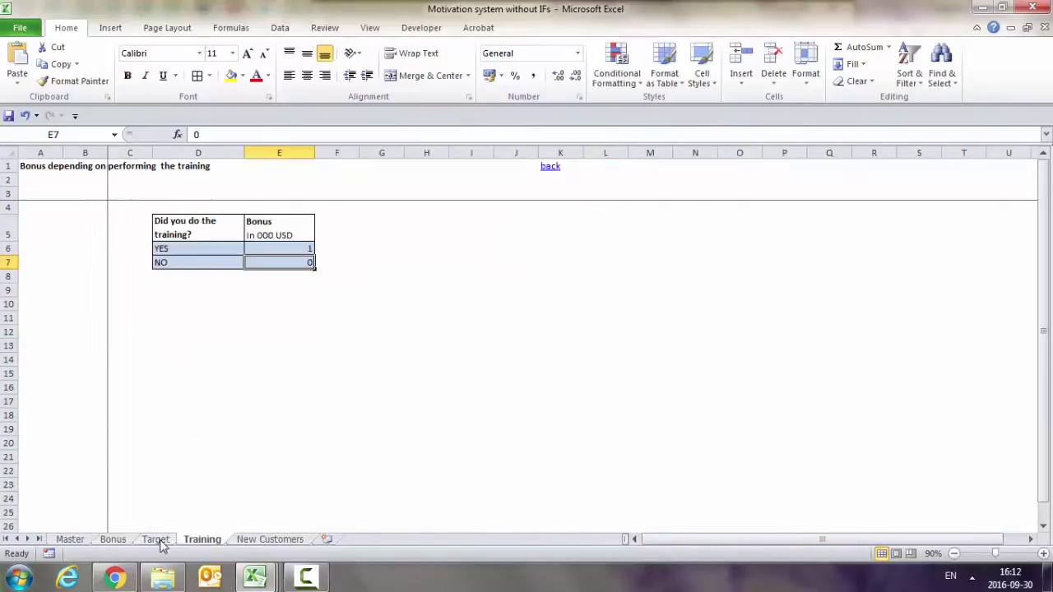
pyautogui.click(156, 539)
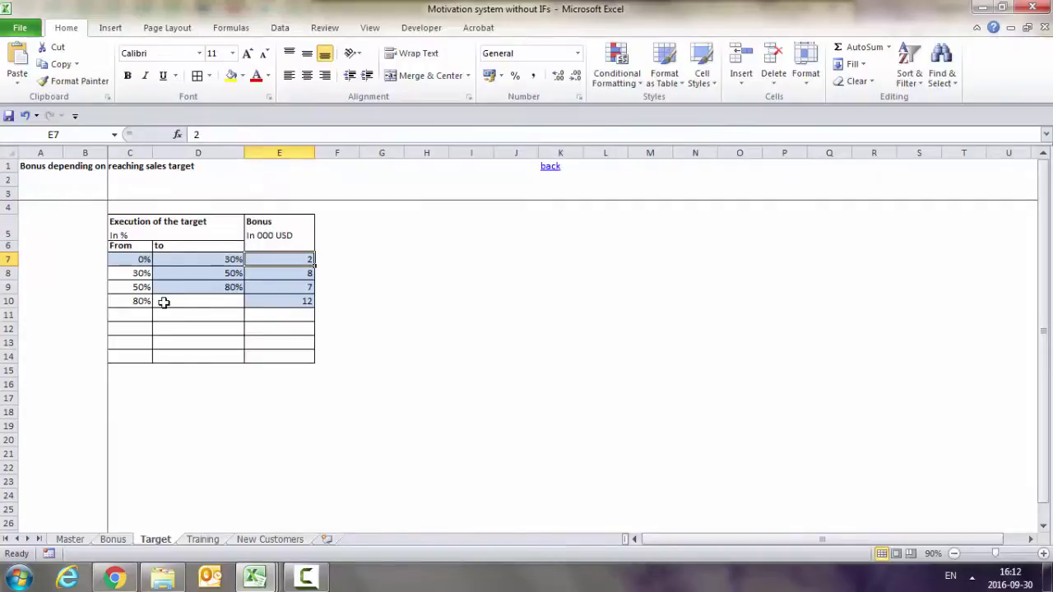
pyautogui.click(113, 540)
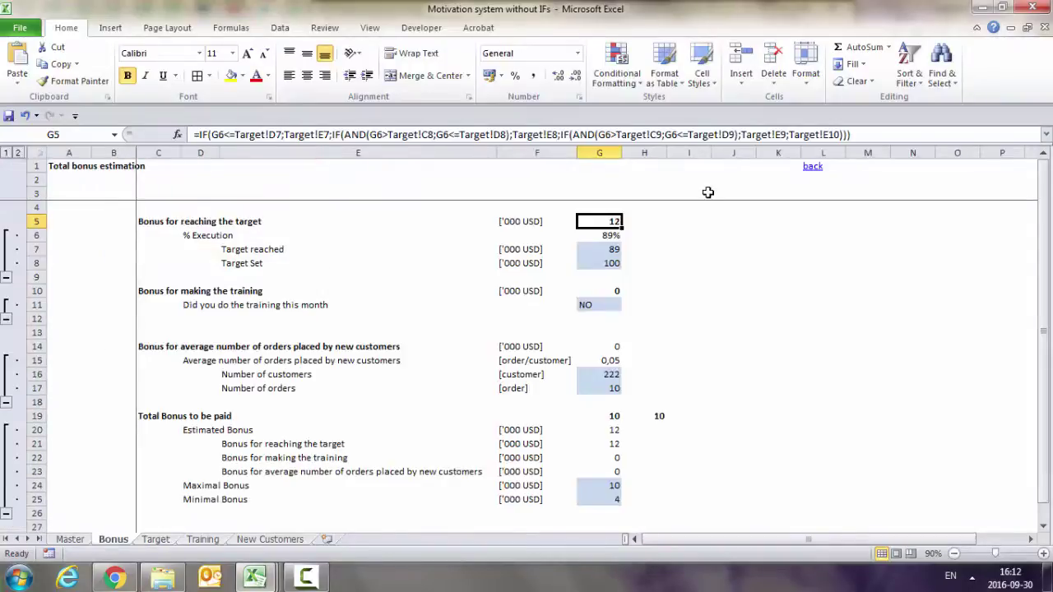
pyautogui.click(656, 134)
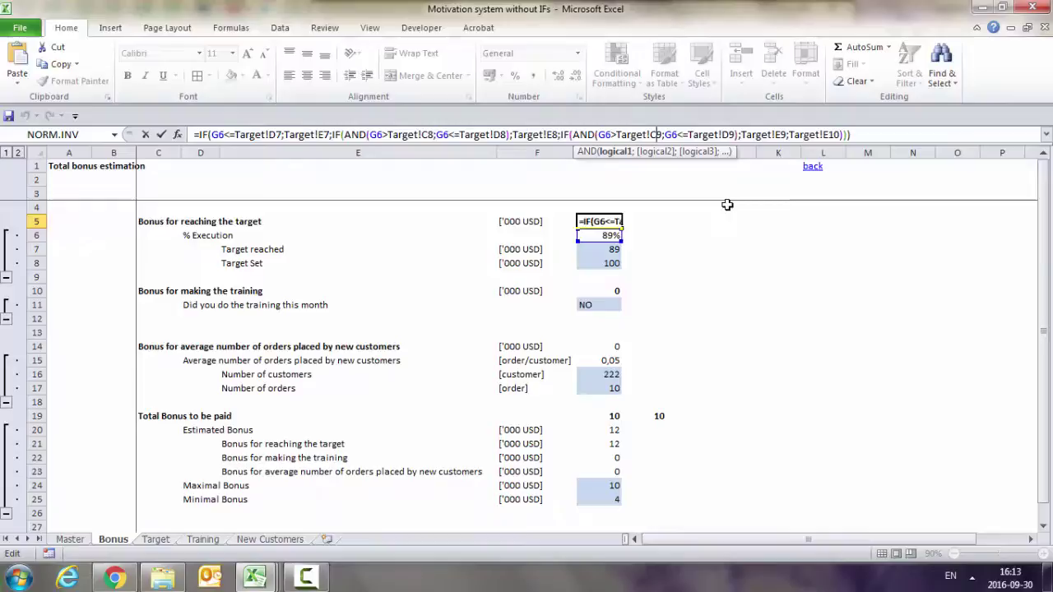
pyautogui.press('Return')
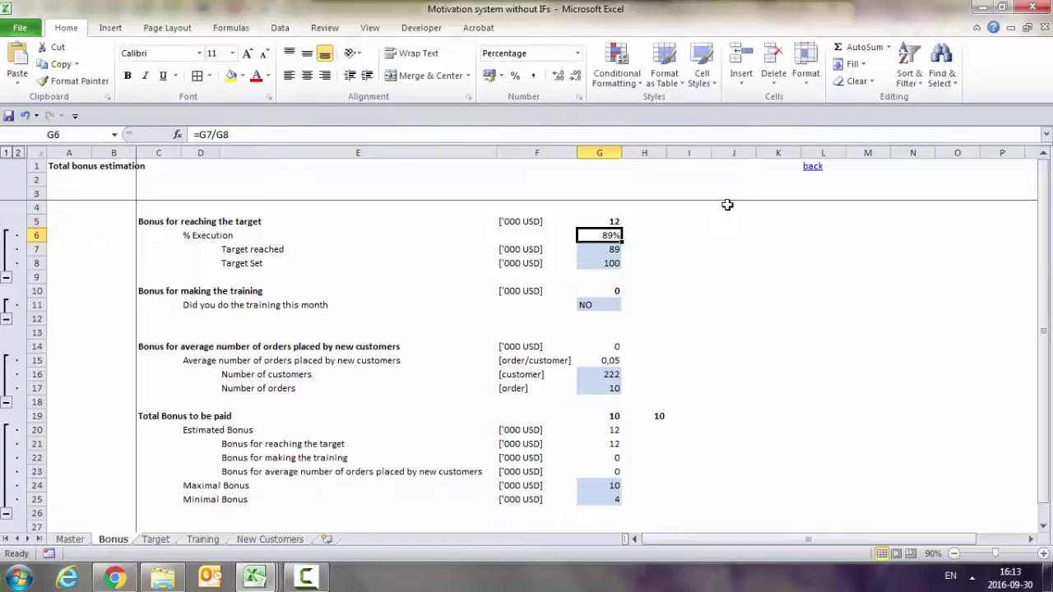
# Enter =VLOOKUP(G6;Target!C:E;3;1) beside the 89% execution figure.
pyautogui.press('Right')
pyautogui.write('=')
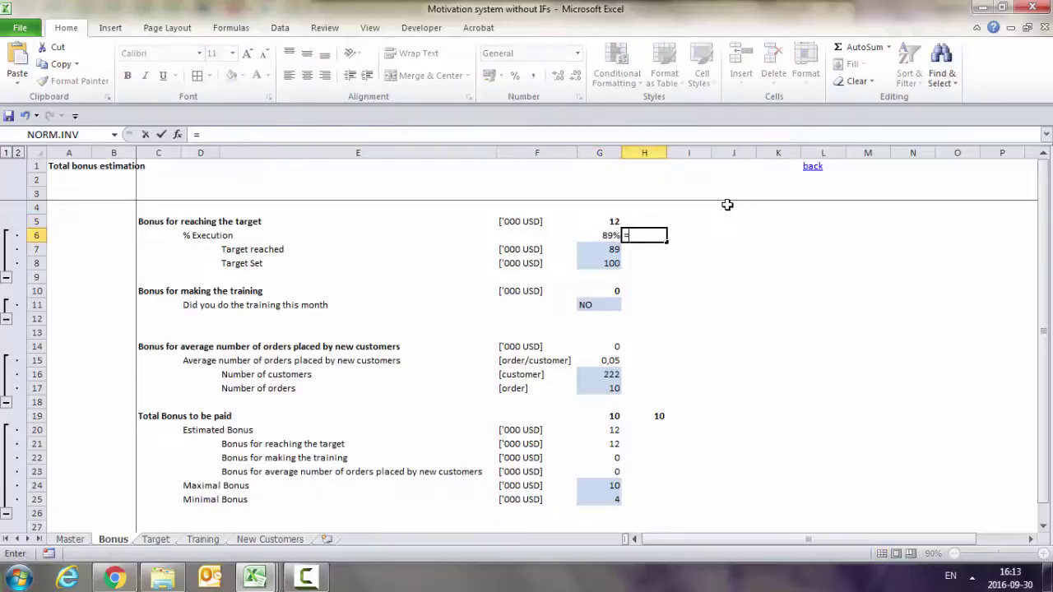
pyautogui.write('vlook')
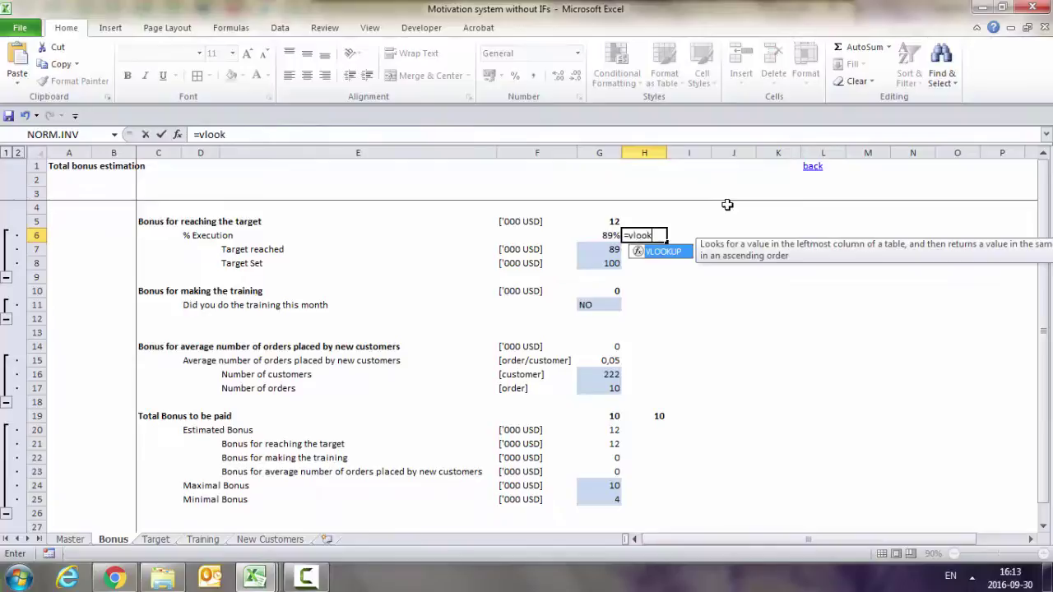
pyautogui.write('up(')
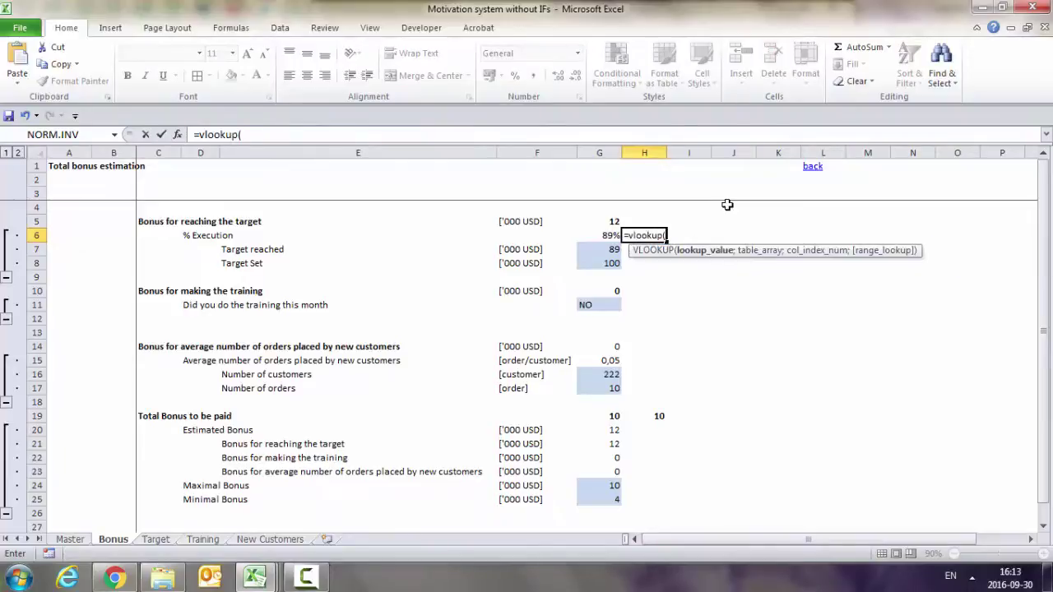
pyautogui.click(609, 234)
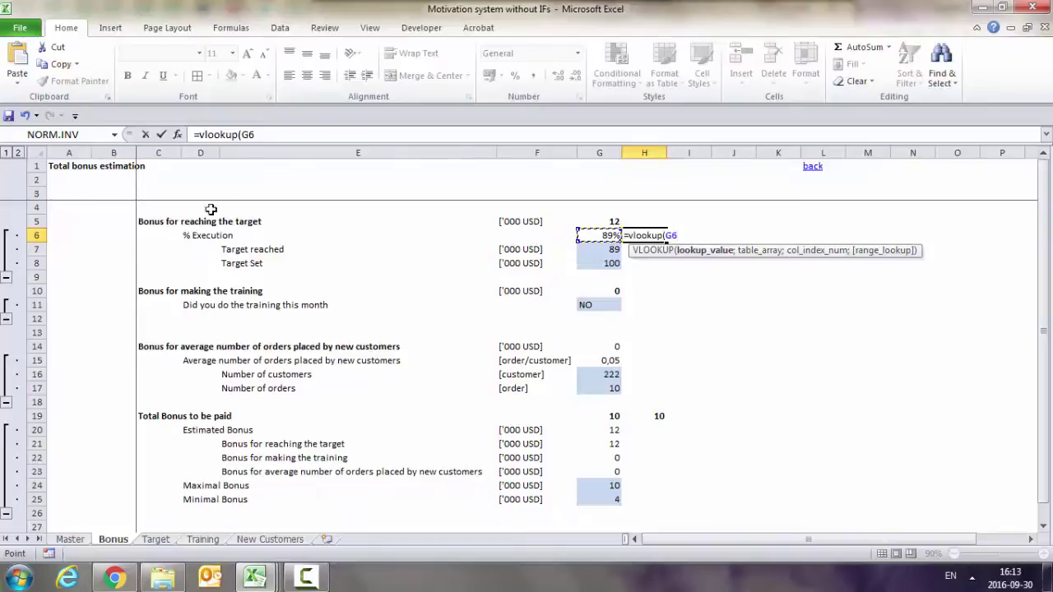
pyautogui.write(';')
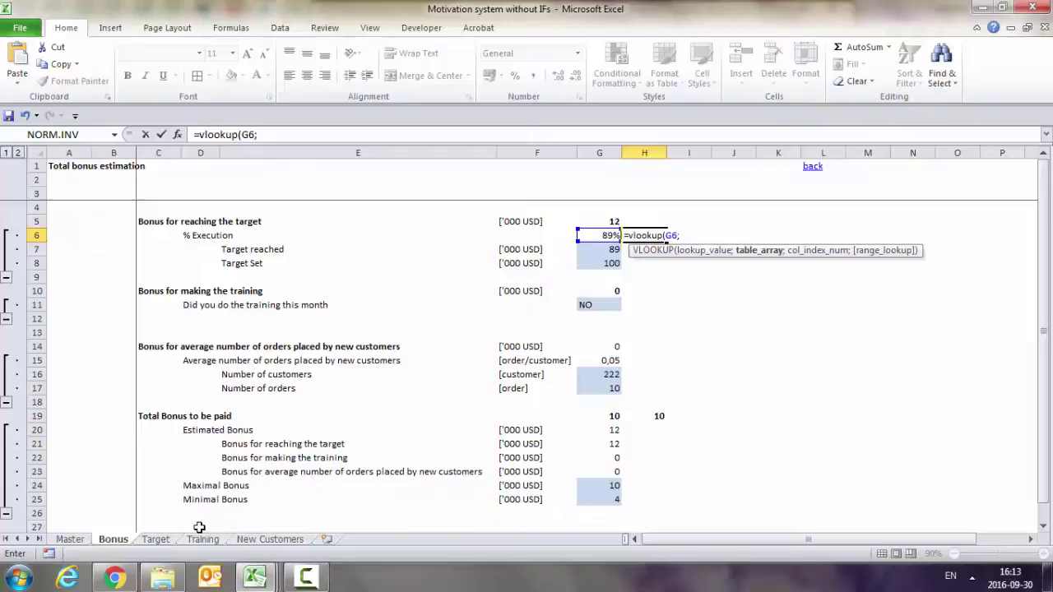
pyautogui.click(168, 541)
pyautogui.moveTo(168, 152); pyautogui.dragTo(127, 151)
pyautogui.moveTo(202, 138); pyautogui.dragTo(275, 138)
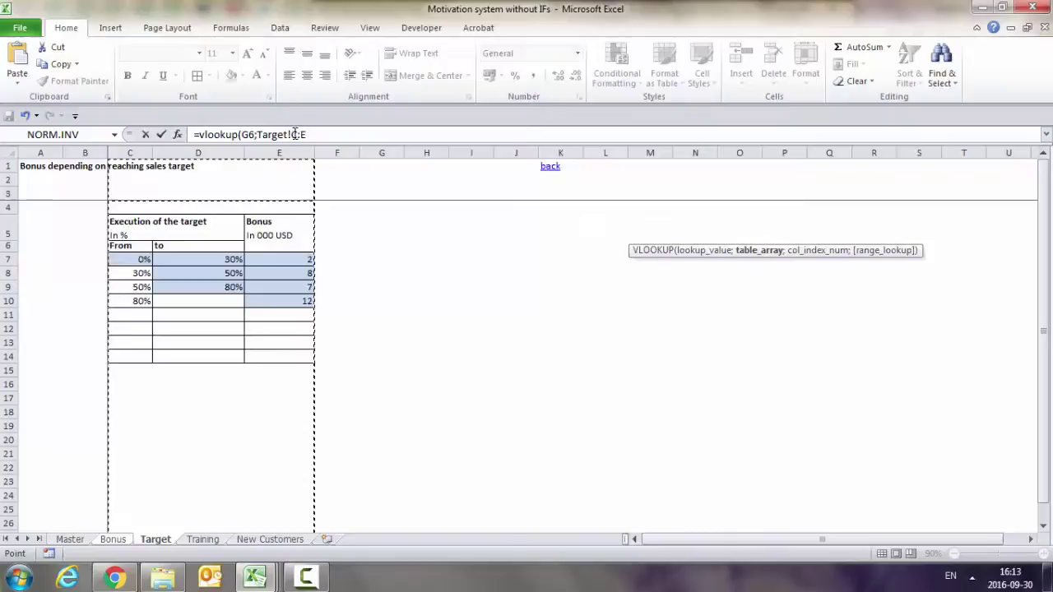
pyautogui.click(319, 134)
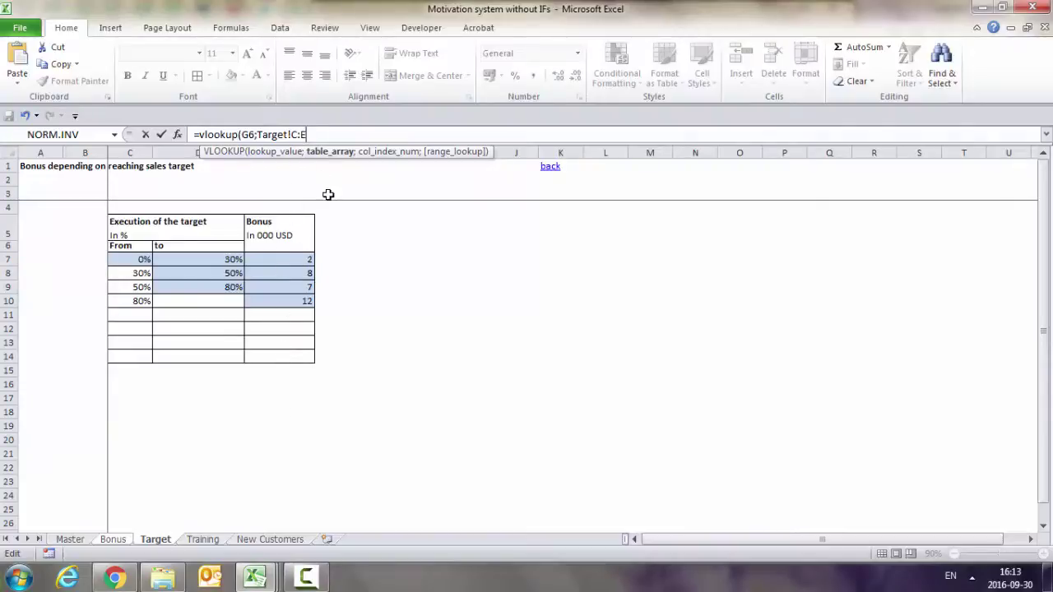
pyautogui.write(';')
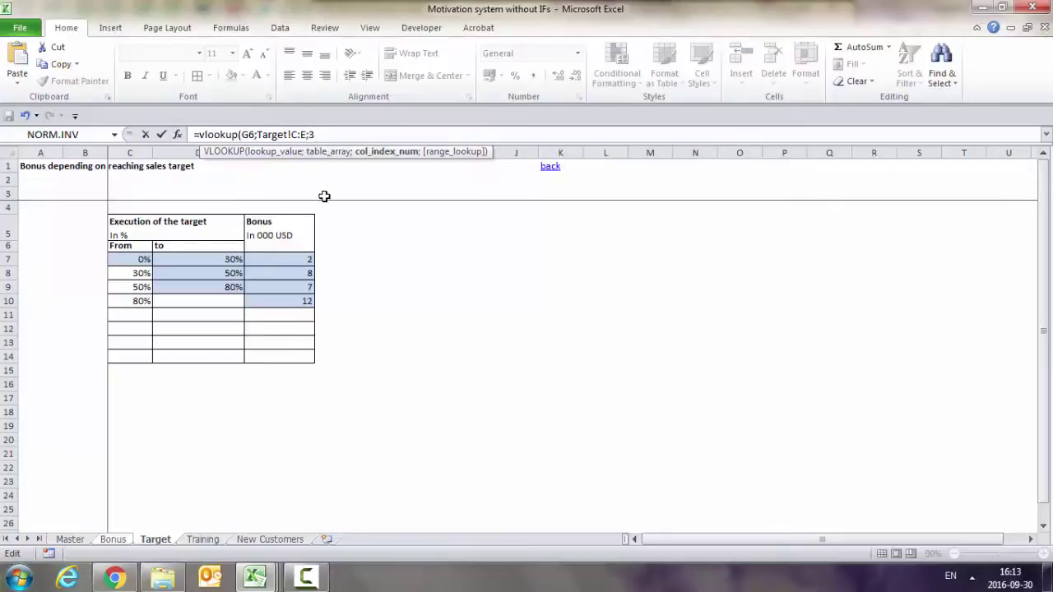
pyautogui.write('3;')
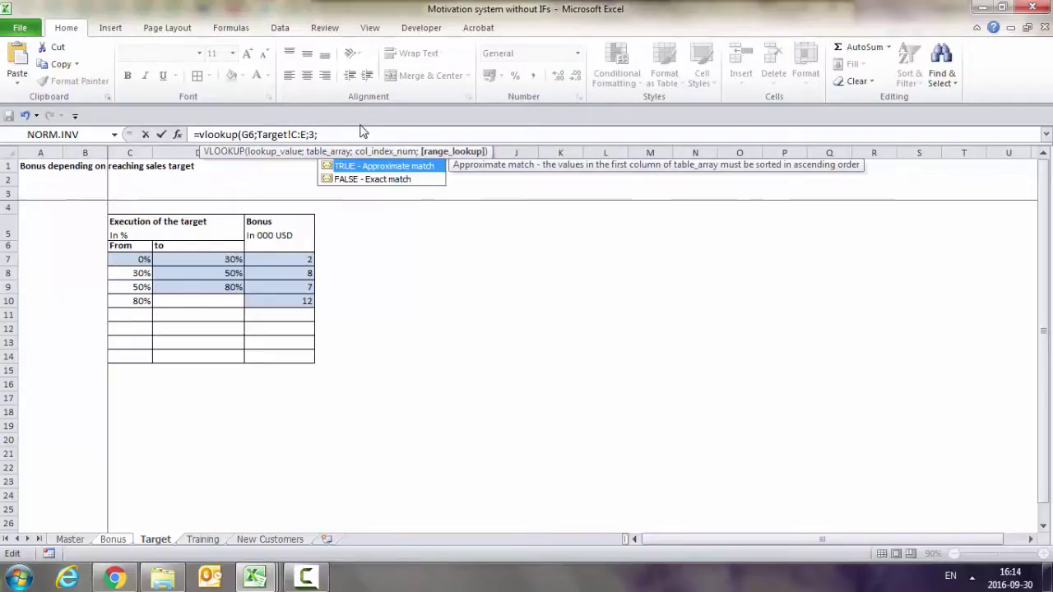
pyautogui.write('1)')
pyautogui.press('Return')
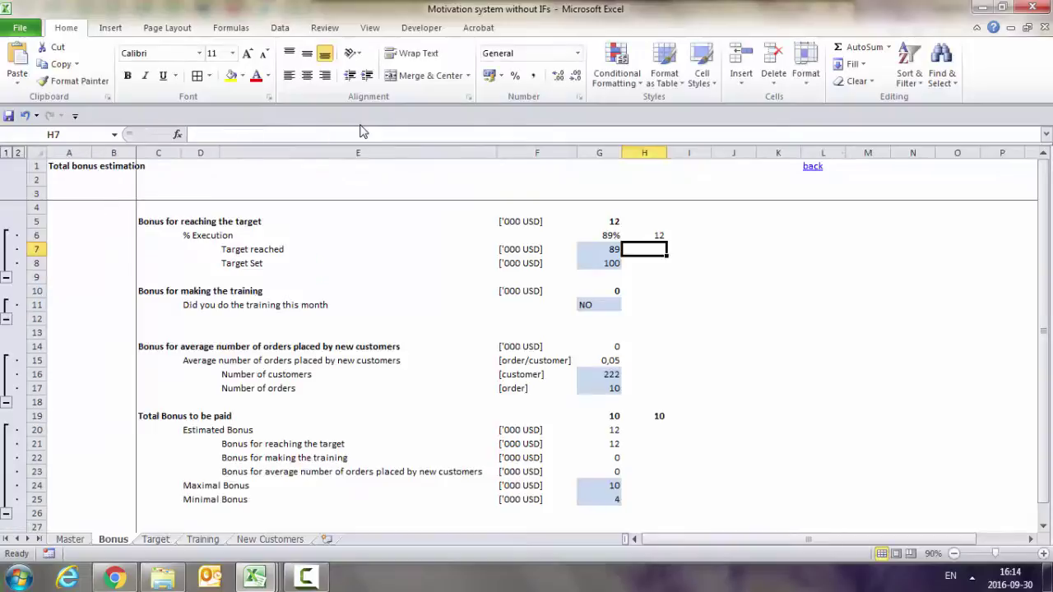
pyautogui.click(643, 236)
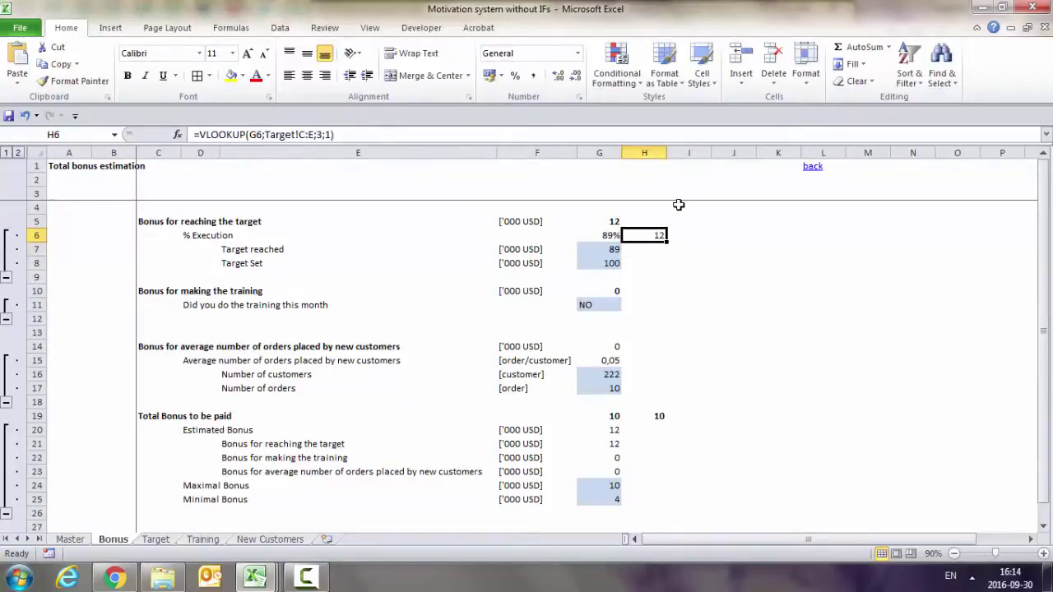
pyautogui.hotkey('ctrl', 'x')
pyautogui.press('Up')
pyautogui.hotkey('ctrl', 'v')
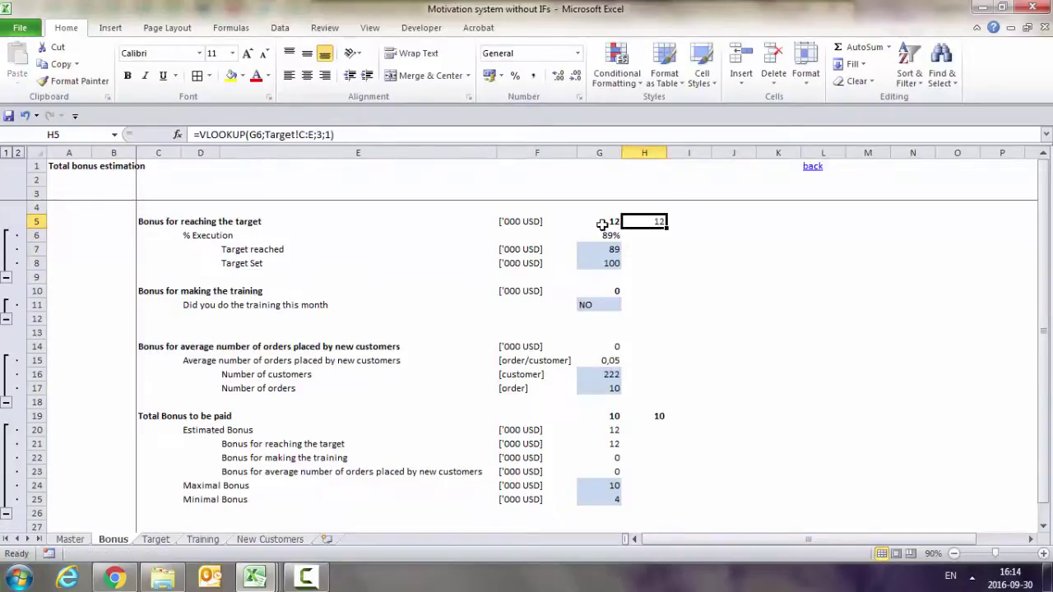
pyautogui.click(600, 222)
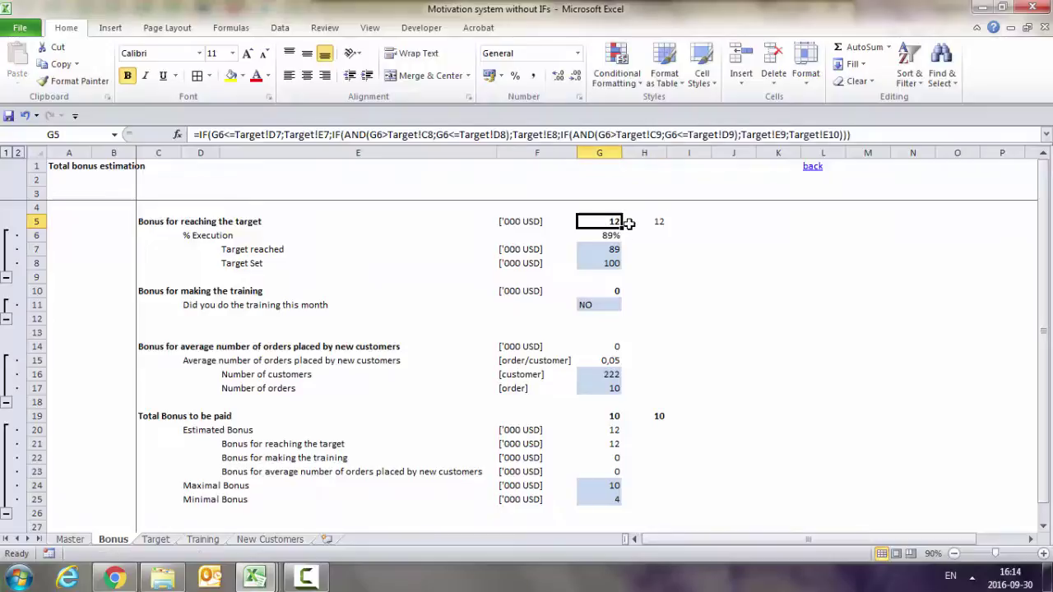
pyautogui.click(629, 224)
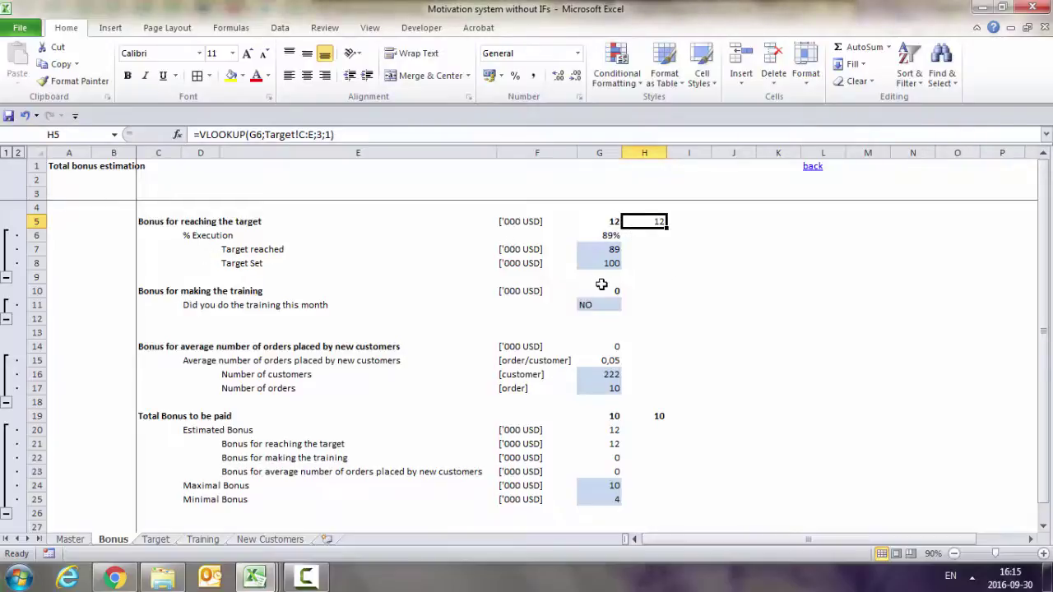
pyautogui.click(601, 292)
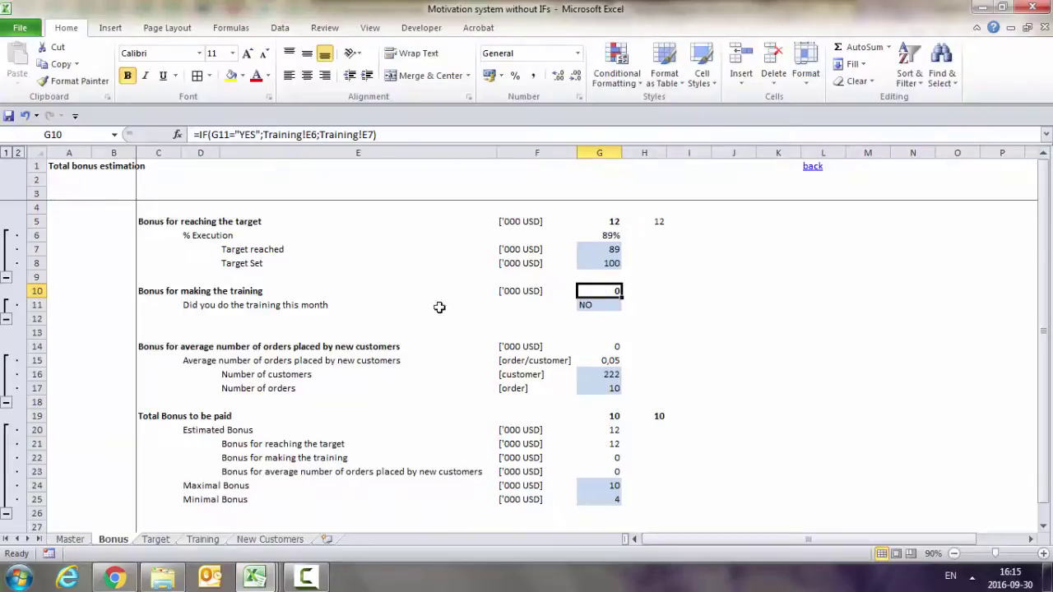
# Enter =VLOOKUP(G11;Training!D:E;2;0) in H10, returning a training bonus of 0.
pyautogui.click(647, 290)
pyautogui.write('=vloo')
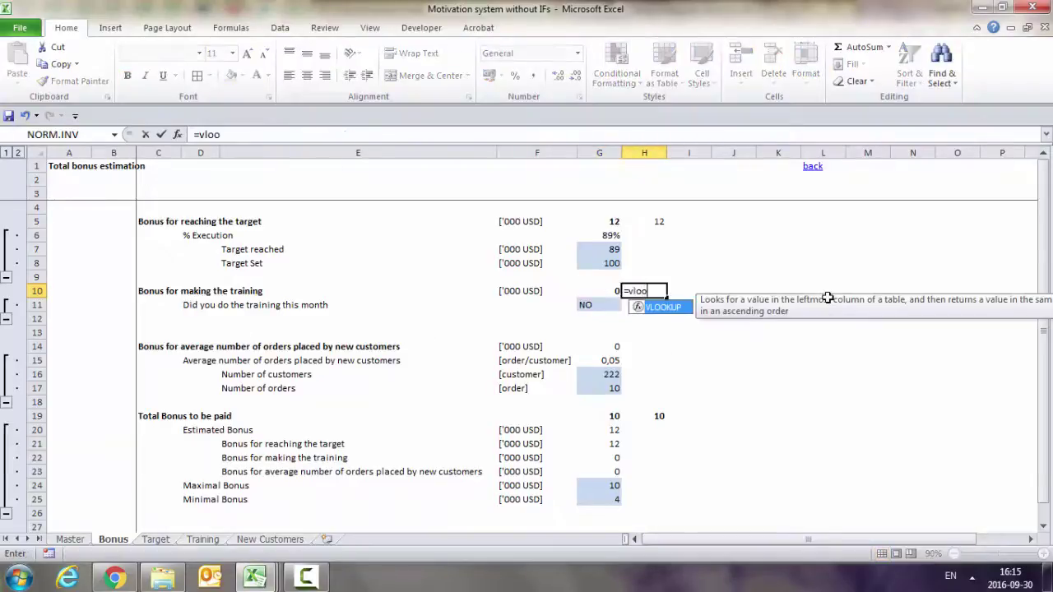
pyautogui.write('kup(')
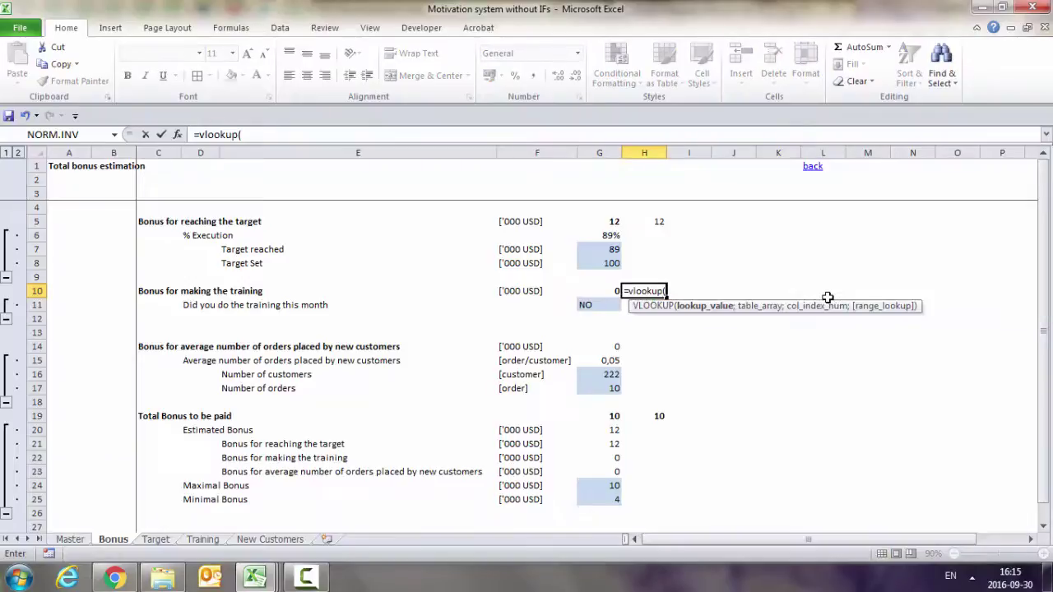
pyautogui.click(605, 305)
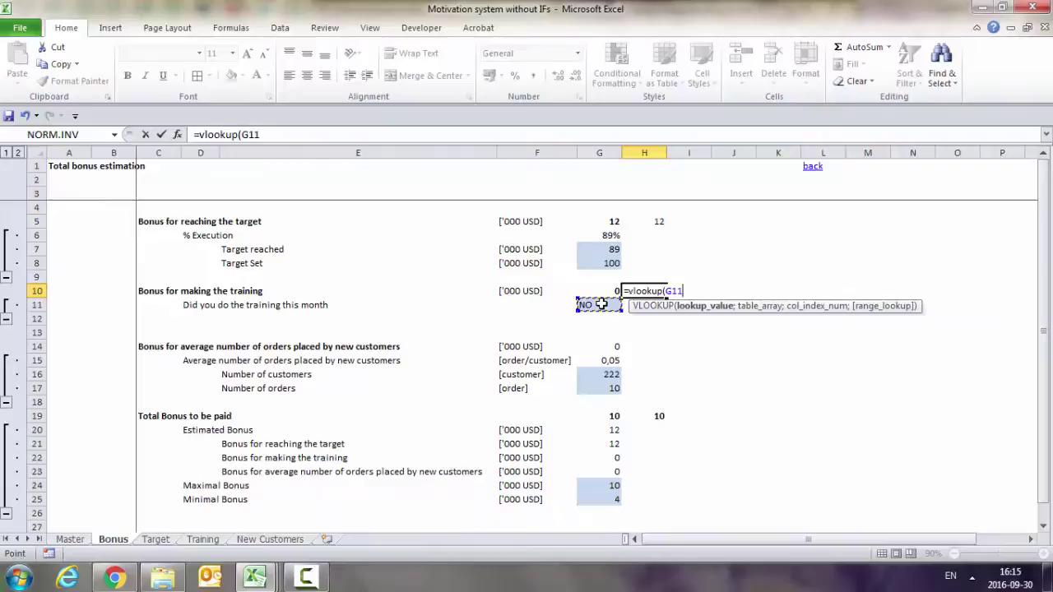
pyautogui.write(';')
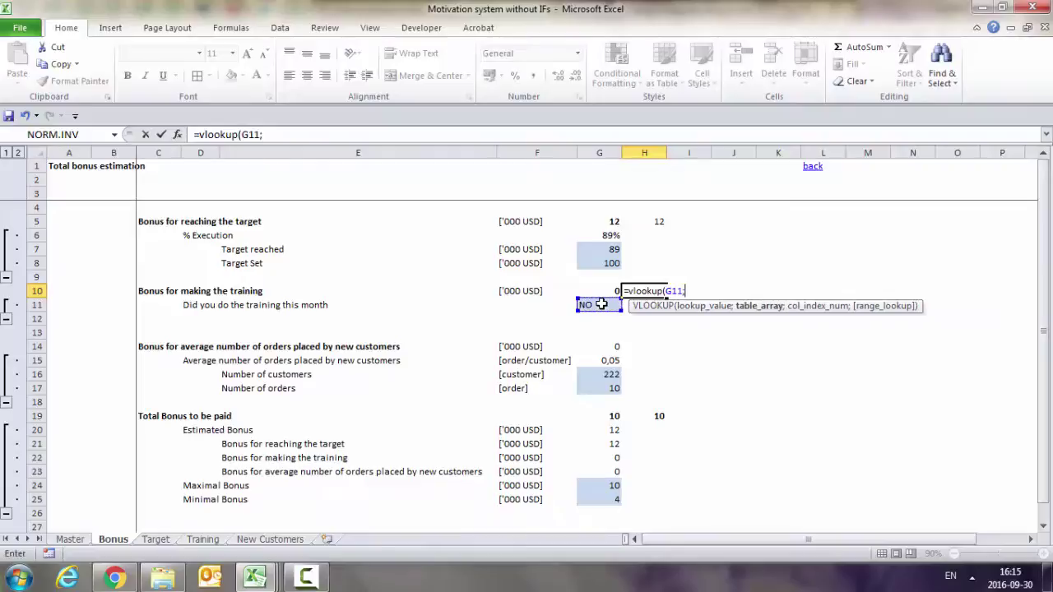
pyautogui.click(204, 540)
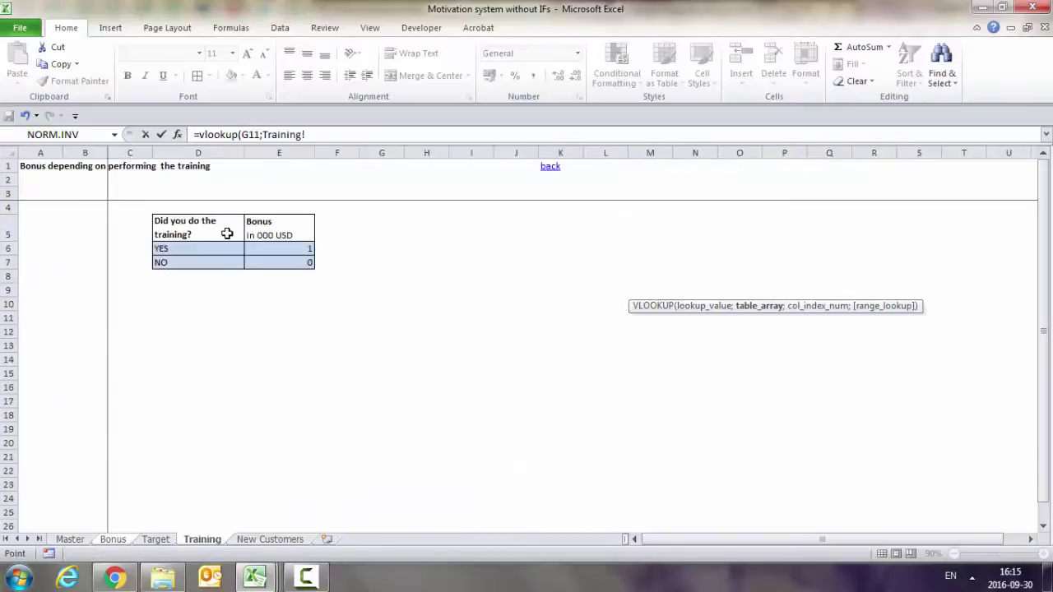
pyautogui.moveTo(199, 152); pyautogui.dragTo(317, 150)
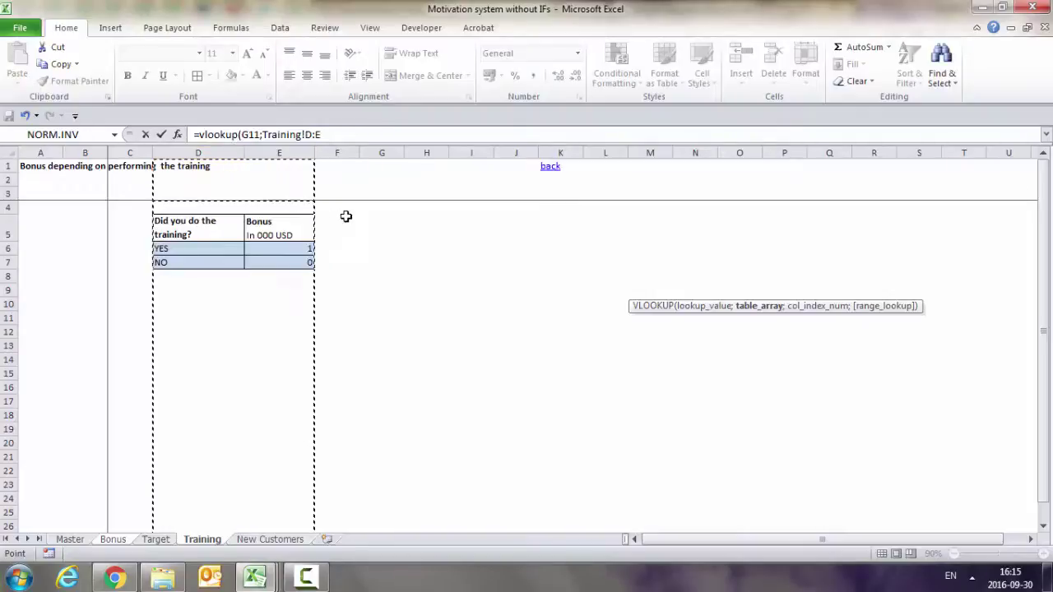
pyautogui.write(';')
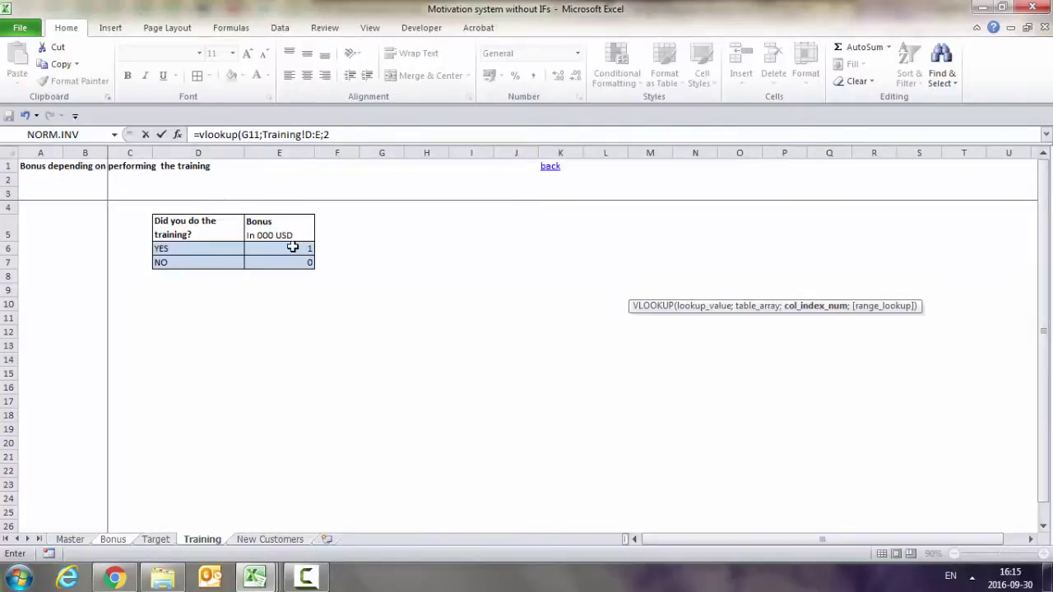
pyautogui.write('2;')
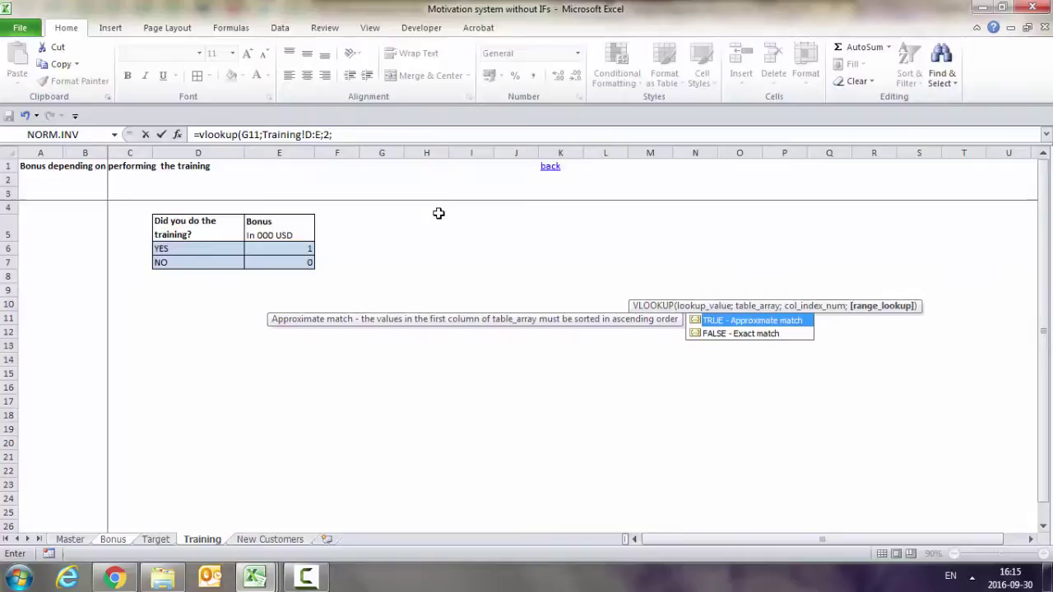
pyautogui.write('0)')
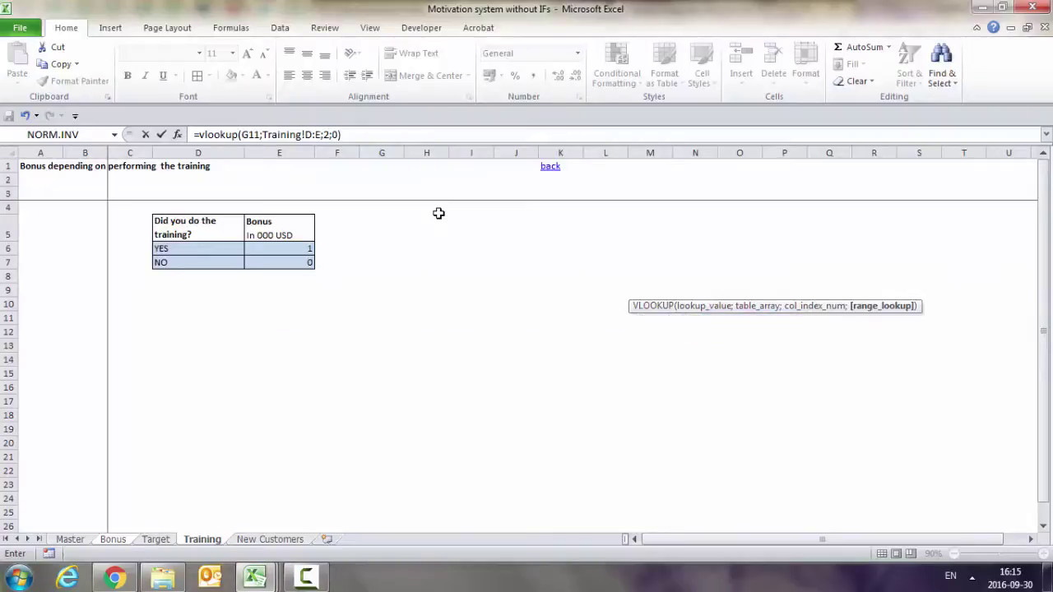
pyautogui.press('Return')
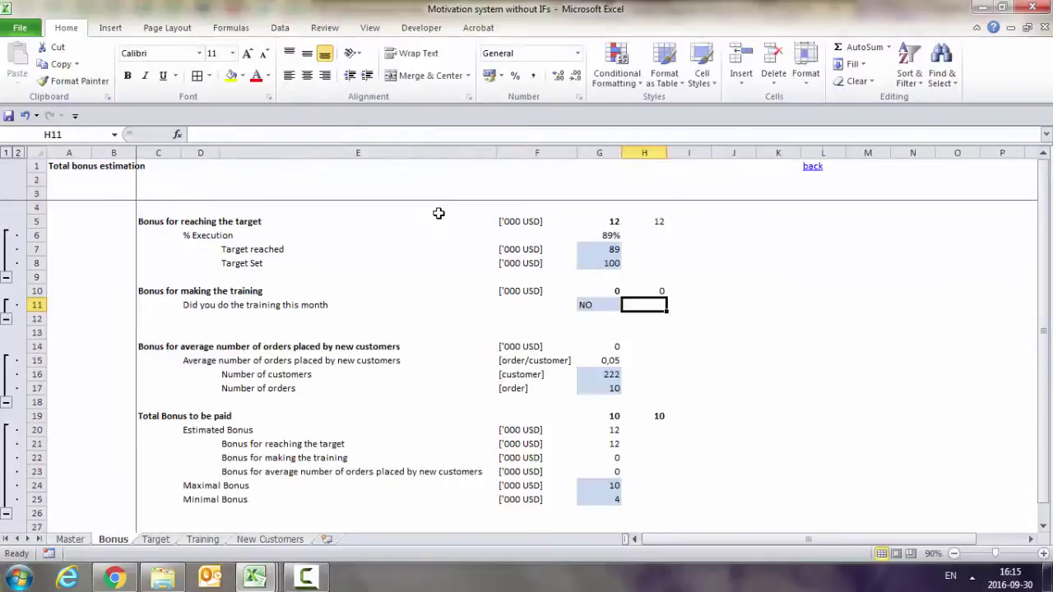
# Toggle G11's training answer between YES and NO, leaving it on YES.
pyautogui.click(644, 290)
pyautogui.click(595, 303)
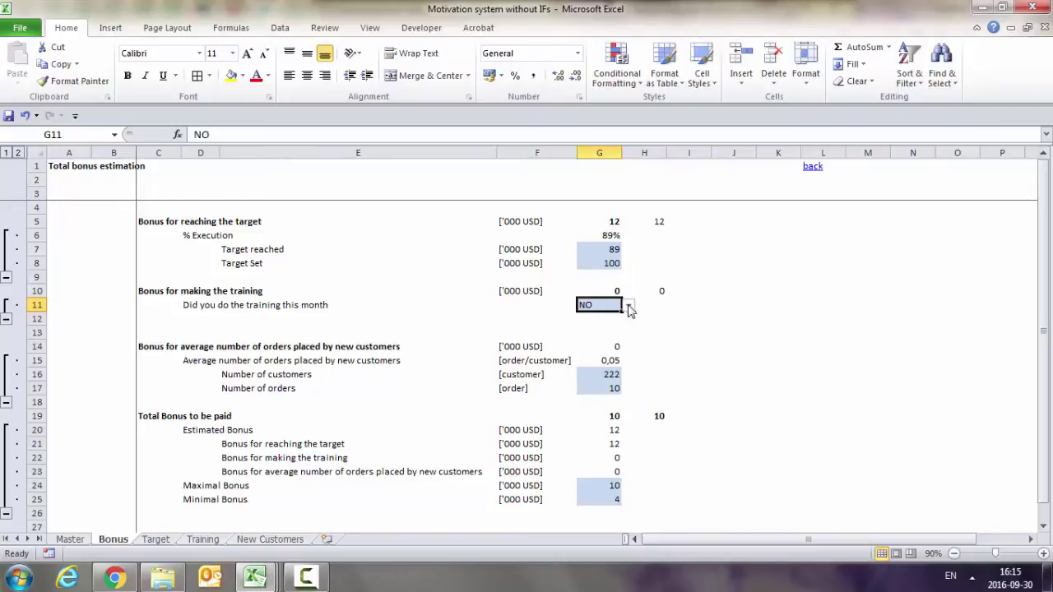
pyautogui.click(629, 305)
pyautogui.click(613, 320)
pyautogui.click(628, 305)
pyautogui.click(625, 327)
pyautogui.click(628, 305)
pyautogui.click(614, 318)
# Check H10's bonus of 1 and review the G6 execution and G5 nested IF formulas.
pyautogui.click(646, 288)
pyautogui.click(695, 281)
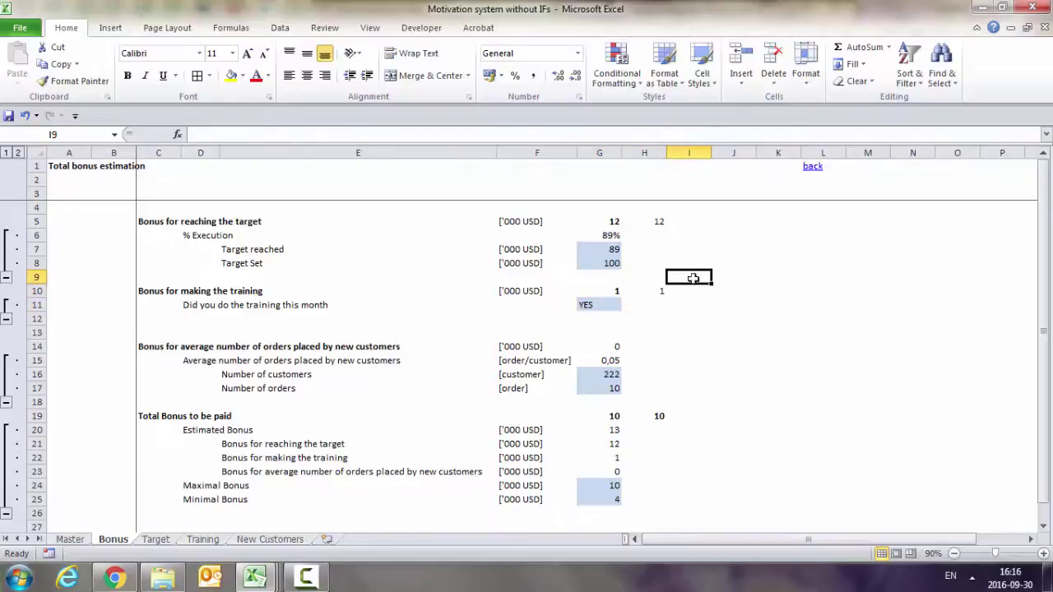
pyautogui.click(611, 234)
pyautogui.click(610, 218)
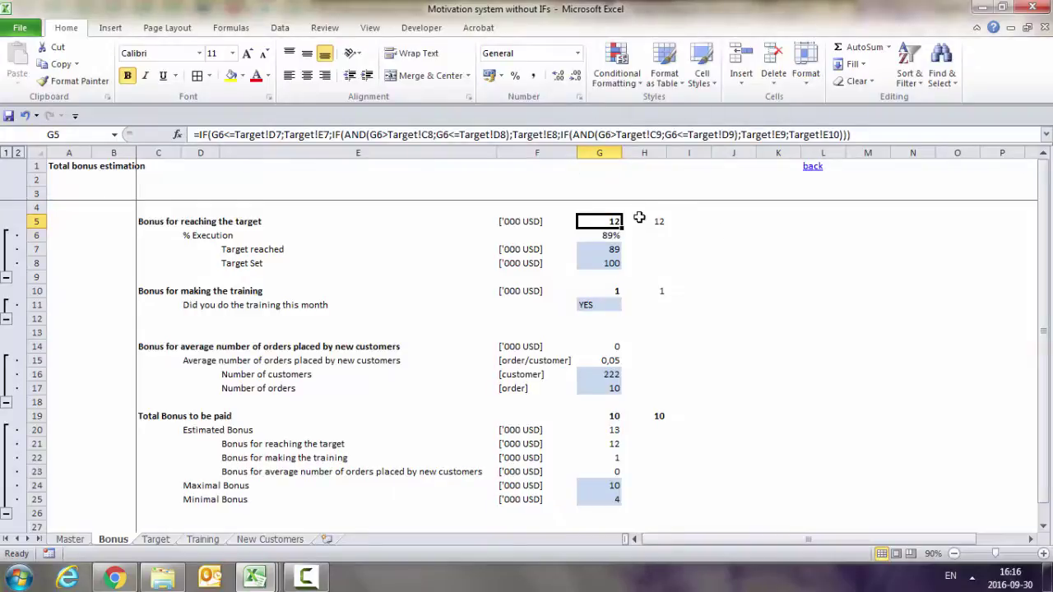
pyautogui.click(639, 218)
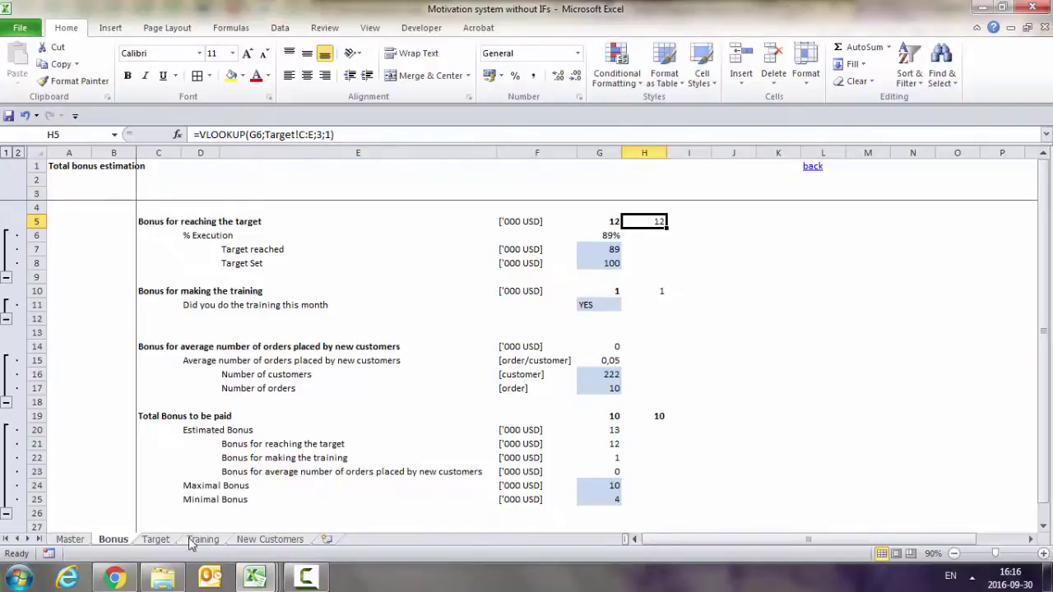
pyautogui.click(156, 539)
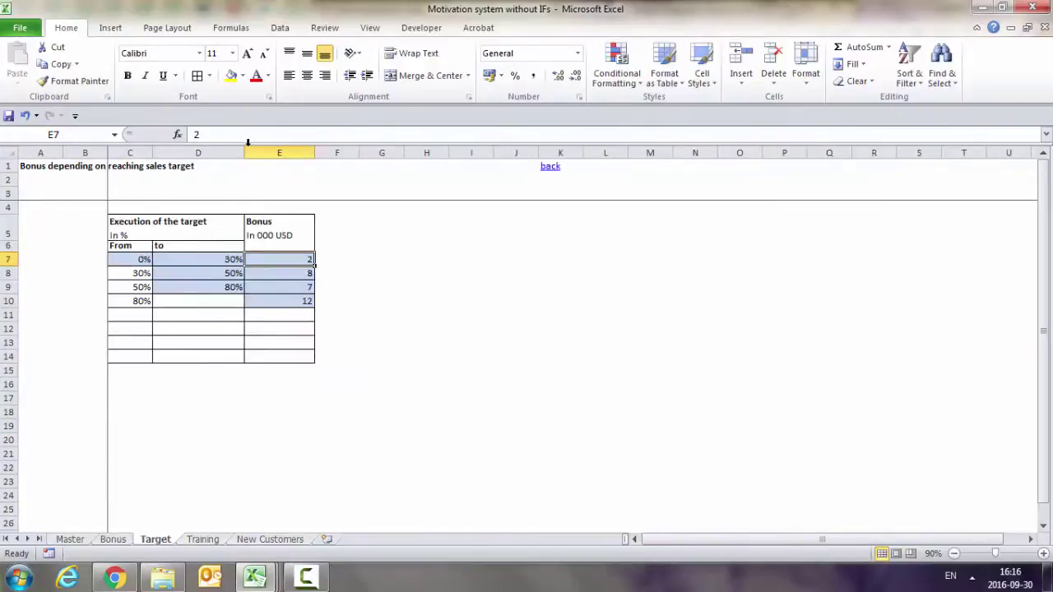
pyautogui.click(113, 539)
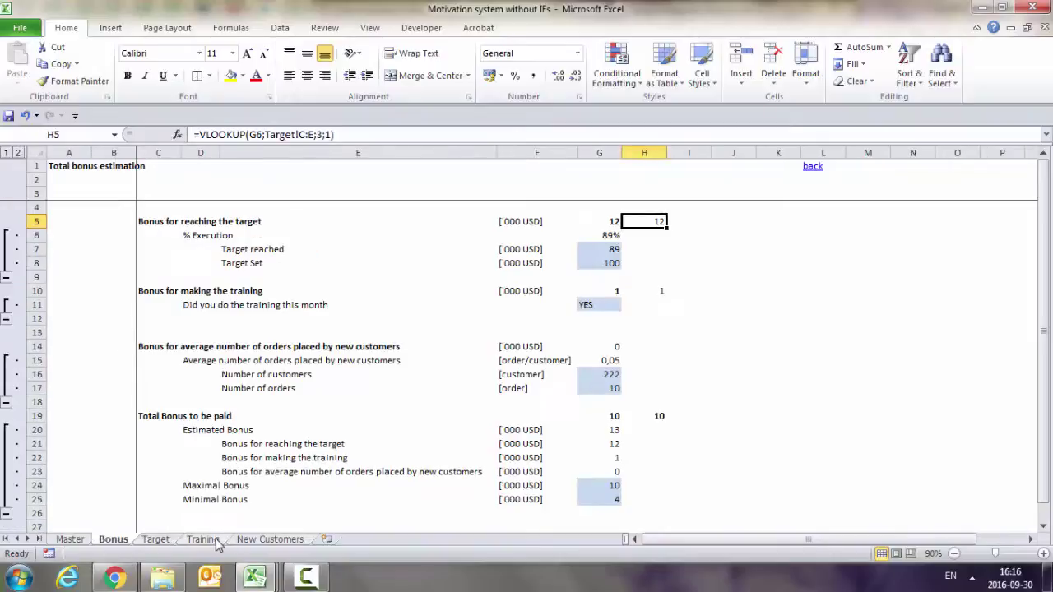
pyautogui.click(650, 292)
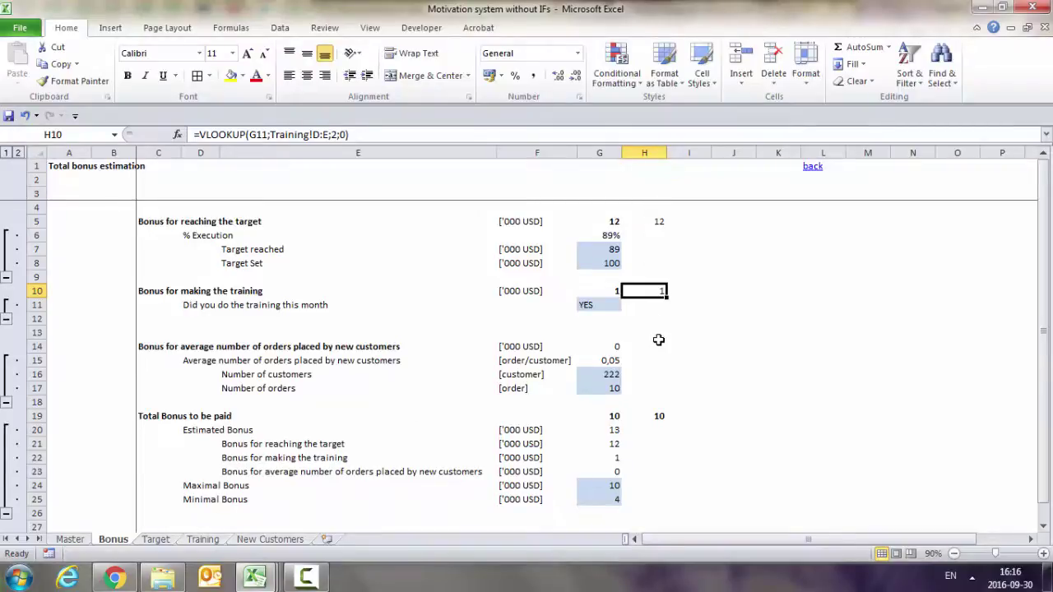
pyautogui.click(156, 539)
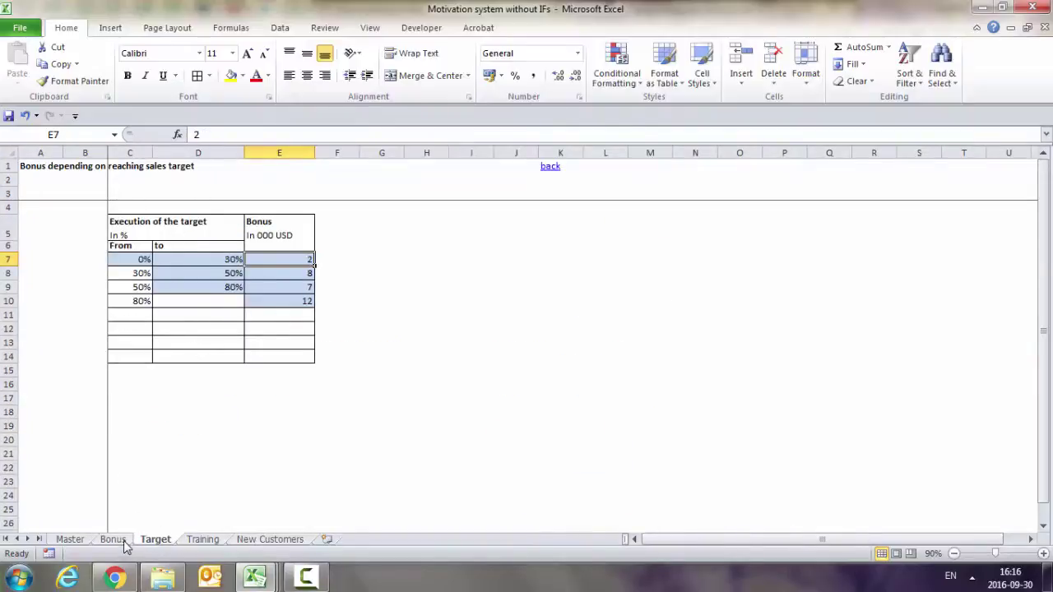
pyautogui.click(197, 540)
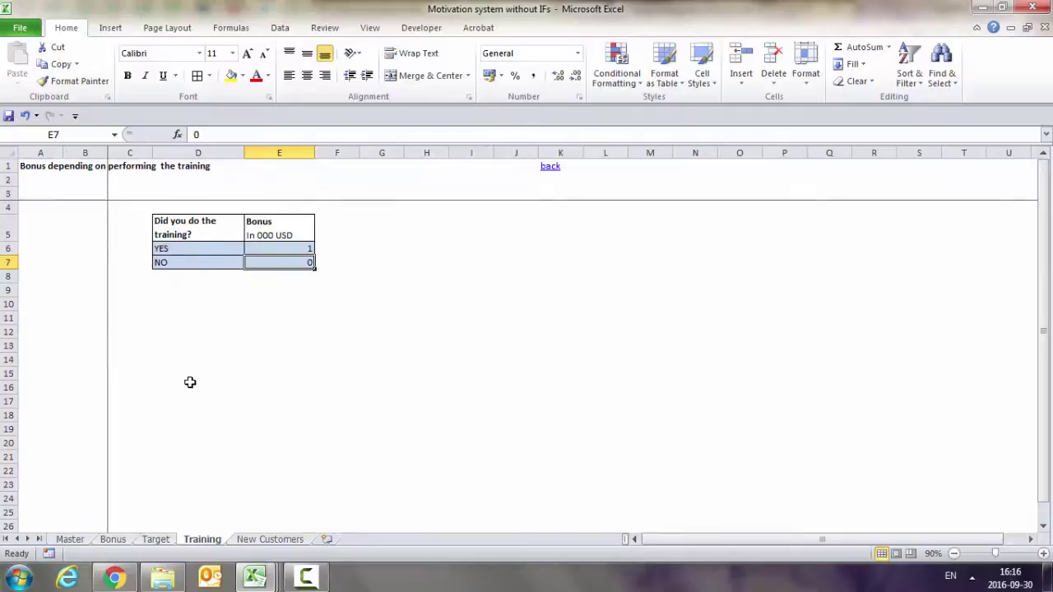
pyautogui.click(113, 540)
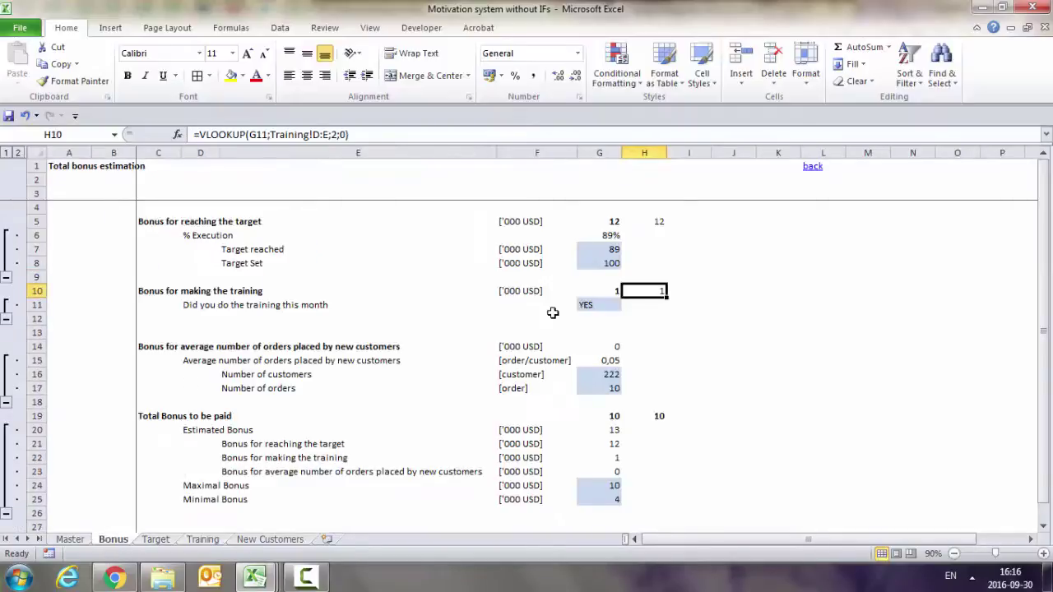
pyautogui.click(597, 290)
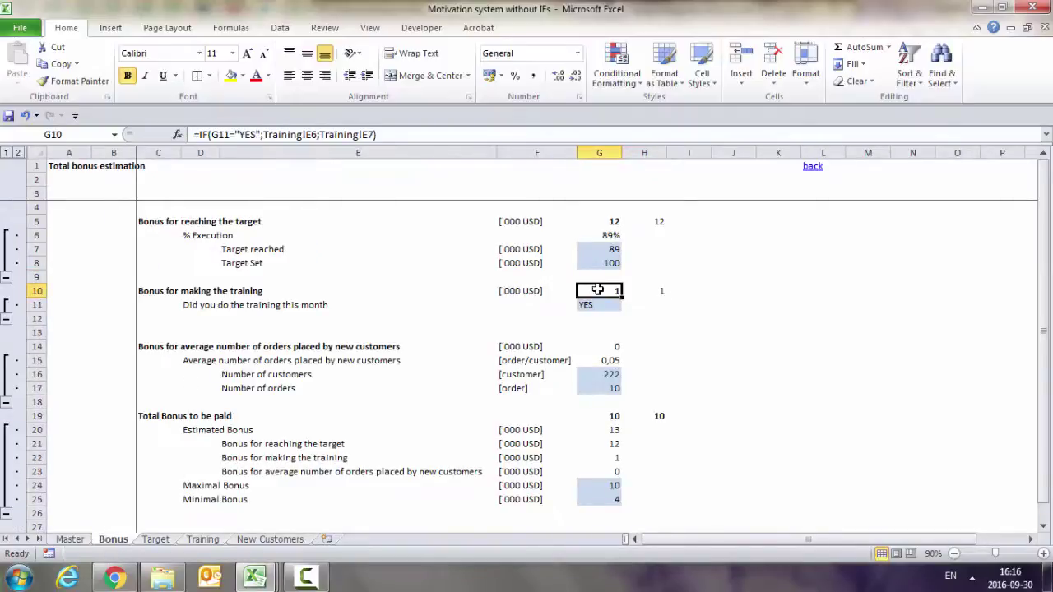